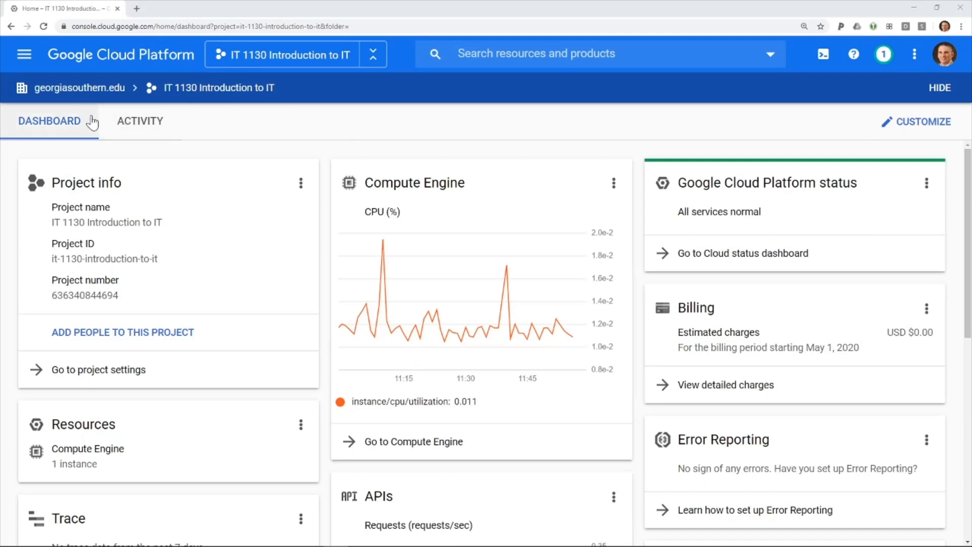
# - Open the cost table of the billing account linked to the IT 1130 Introduction to IT project
pyautogui.click(23, 57)
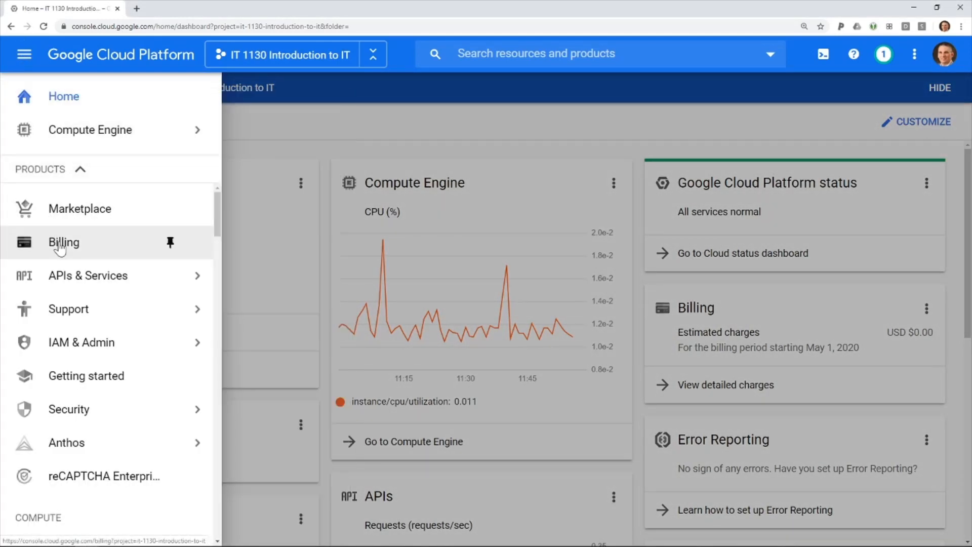
pyautogui.click(59, 243)
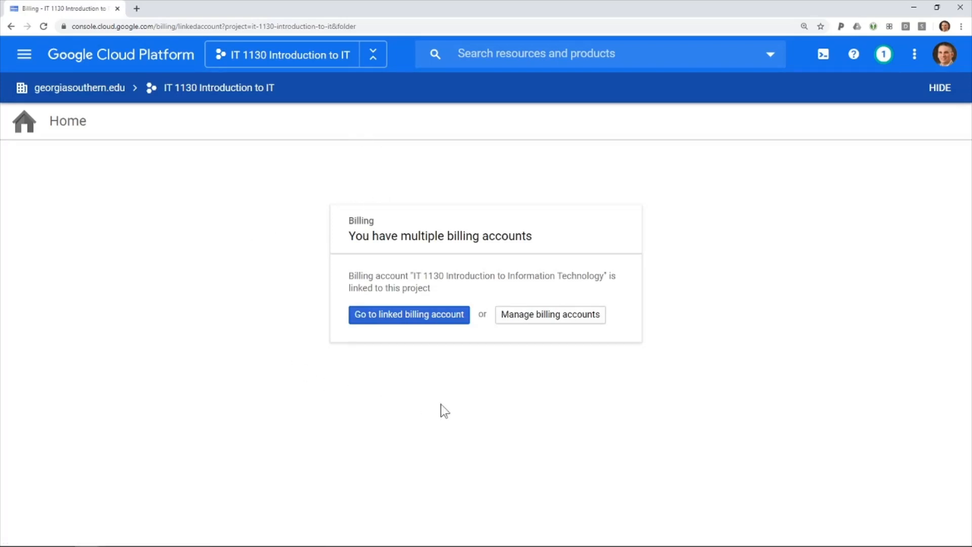
pyautogui.click(403, 319)
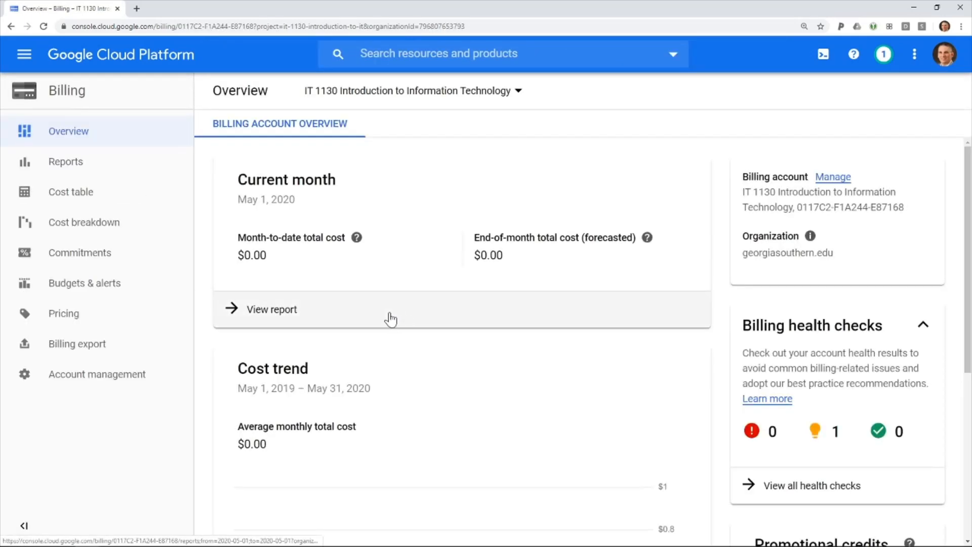
pyautogui.click(75, 198)
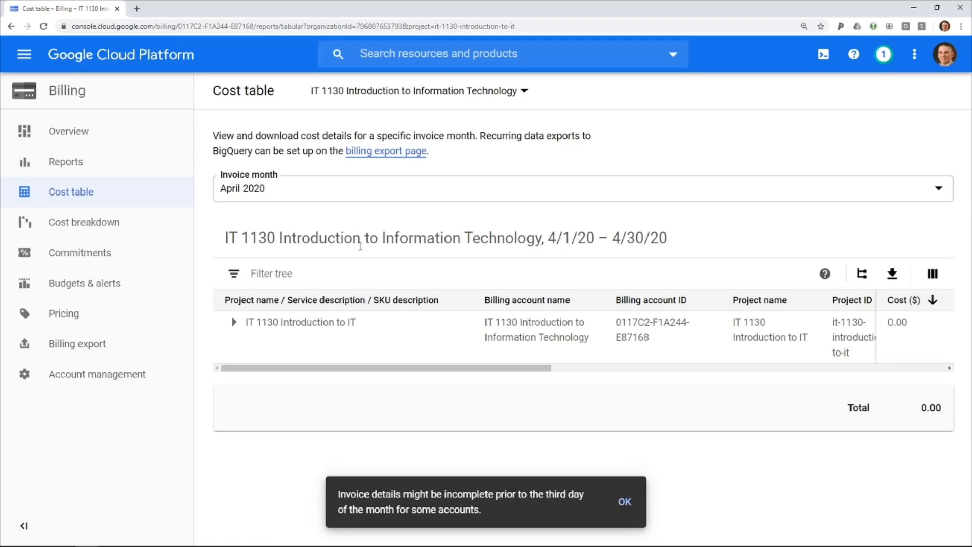
# - Expand the project's April 2020 costs down to the Compute Engine items and Promotions, and review the charges and credits
pyautogui.click(234, 323)
pyautogui.click(264, 374)
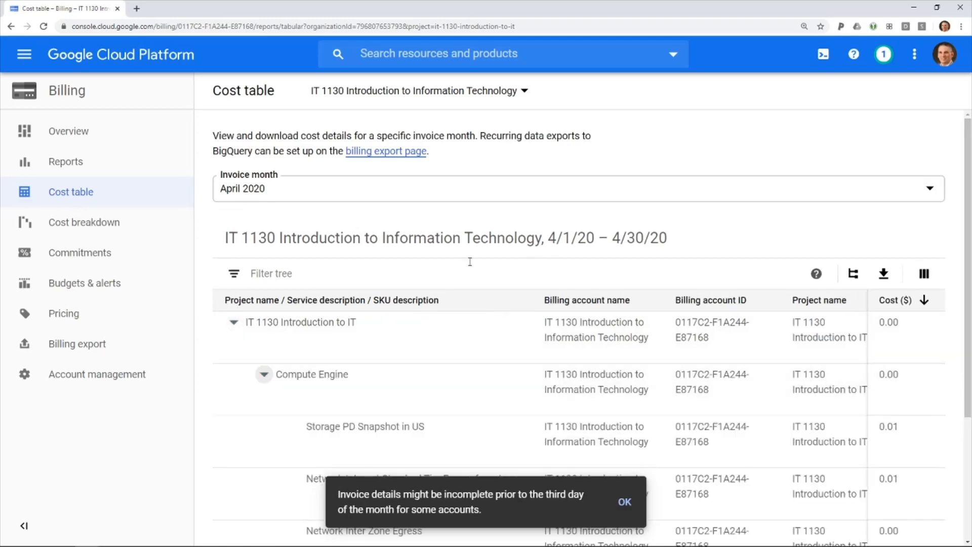
pyautogui.scroll(-1, 470, 261)
pyautogui.click(625, 501)
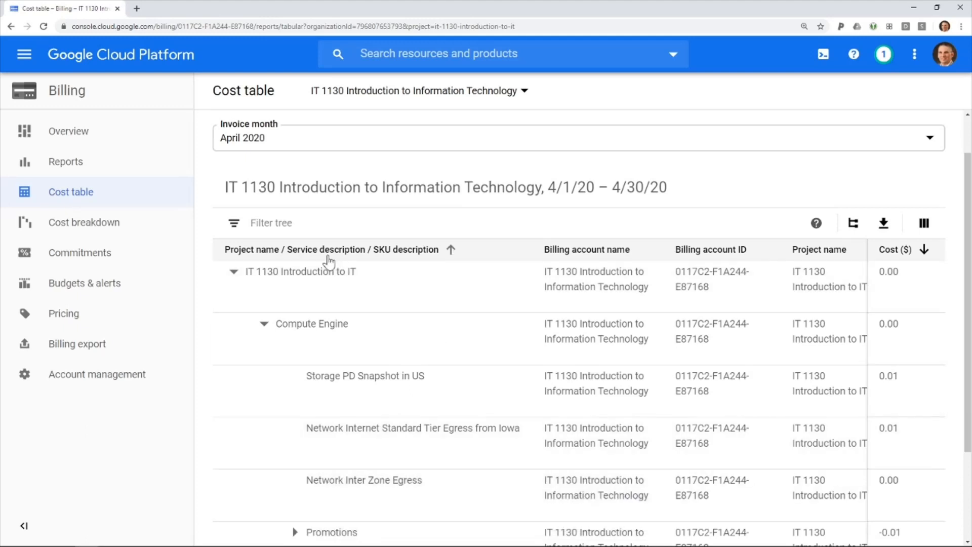
pyautogui.scroll(-1, 329, 261)
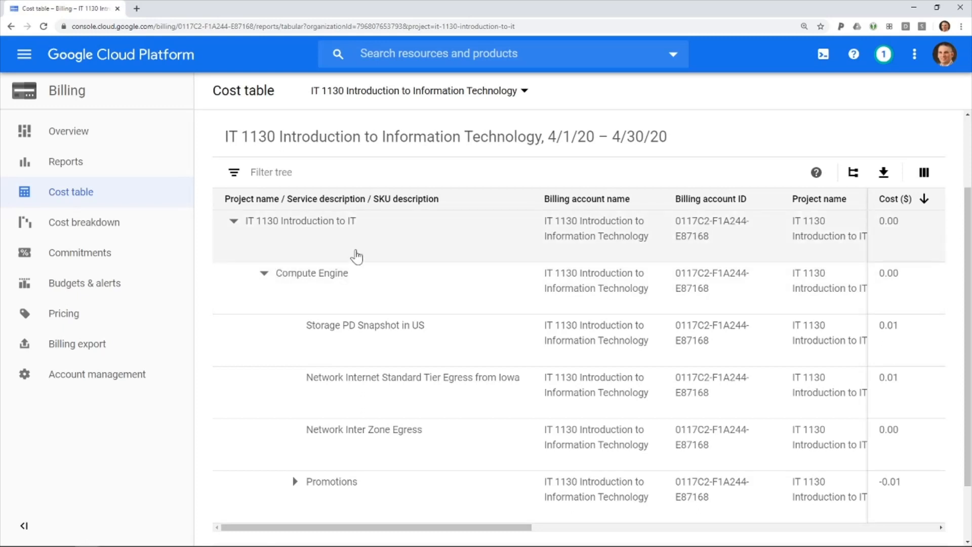
pyautogui.scroll(-1, 354, 254)
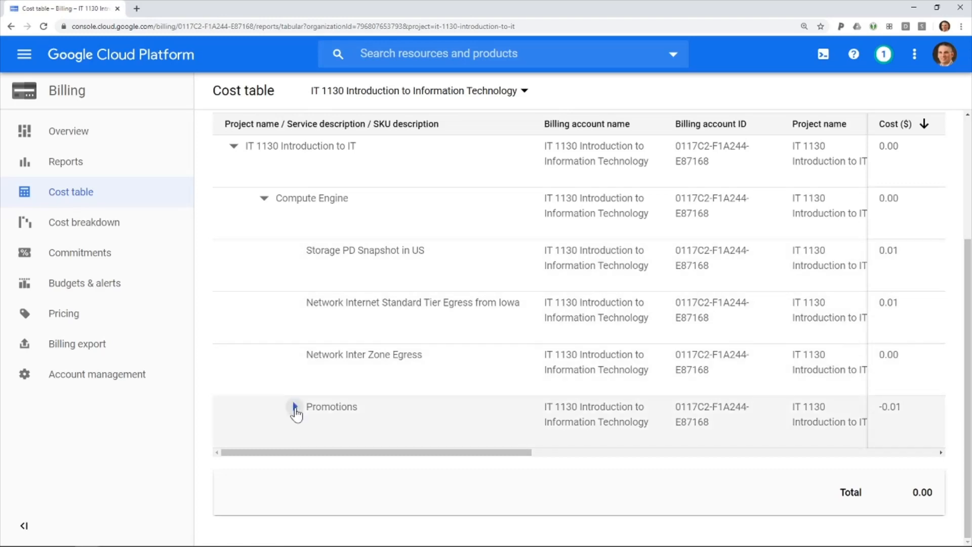
pyautogui.click(295, 409)
pyautogui.scroll(-2, 317, 376)
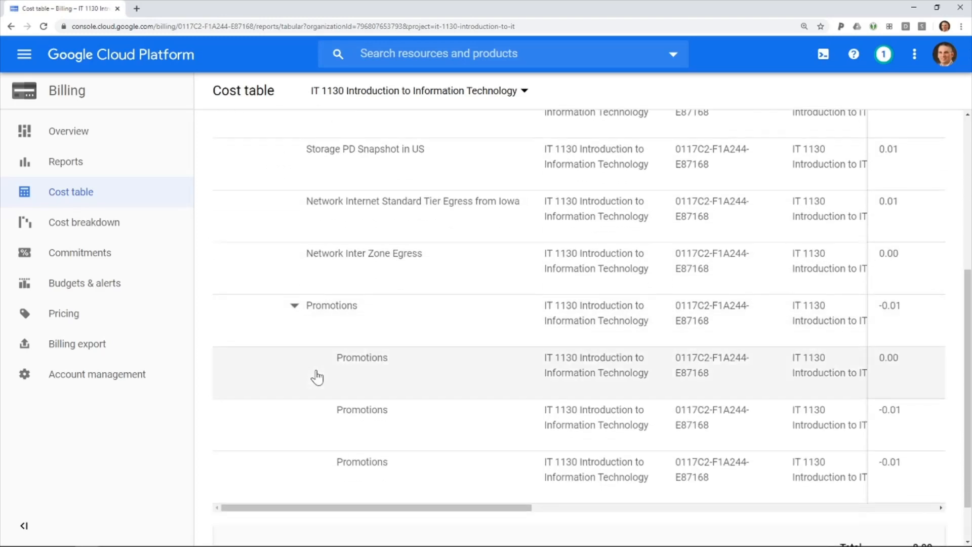
pyautogui.scroll(4, 316, 375)
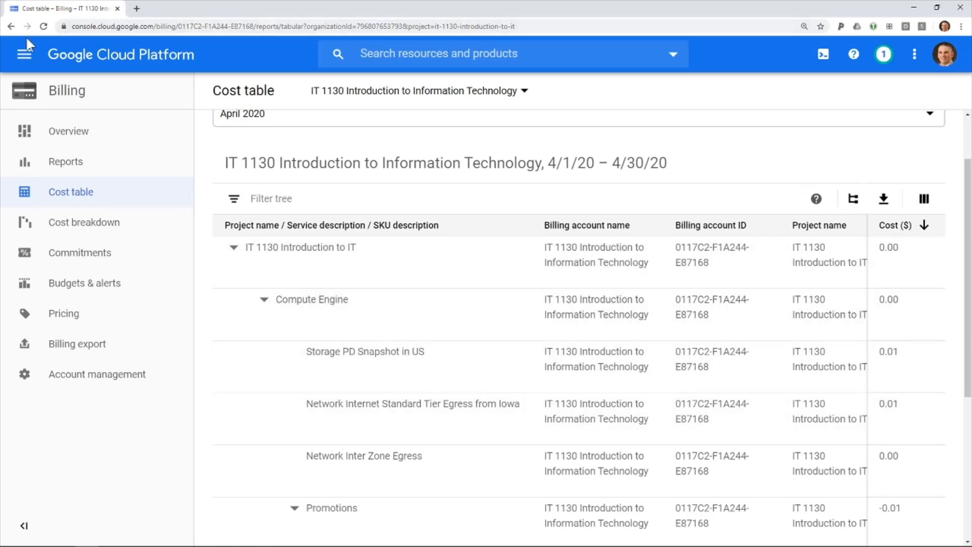
# - Open the details of the Compute Engine VM instance it1130webserver and review its configuration
pyautogui.click(20, 64)
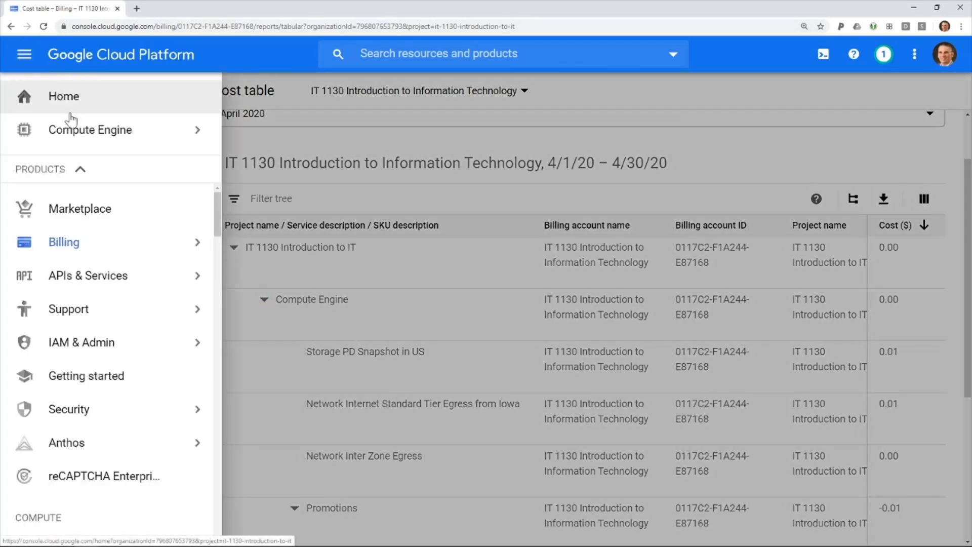
pyautogui.click(64, 134)
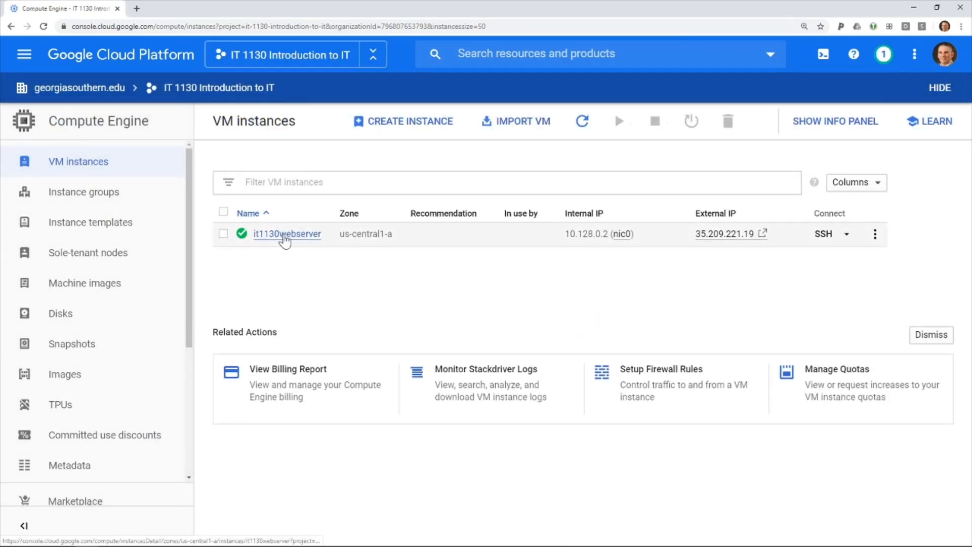
pyautogui.click(285, 237)
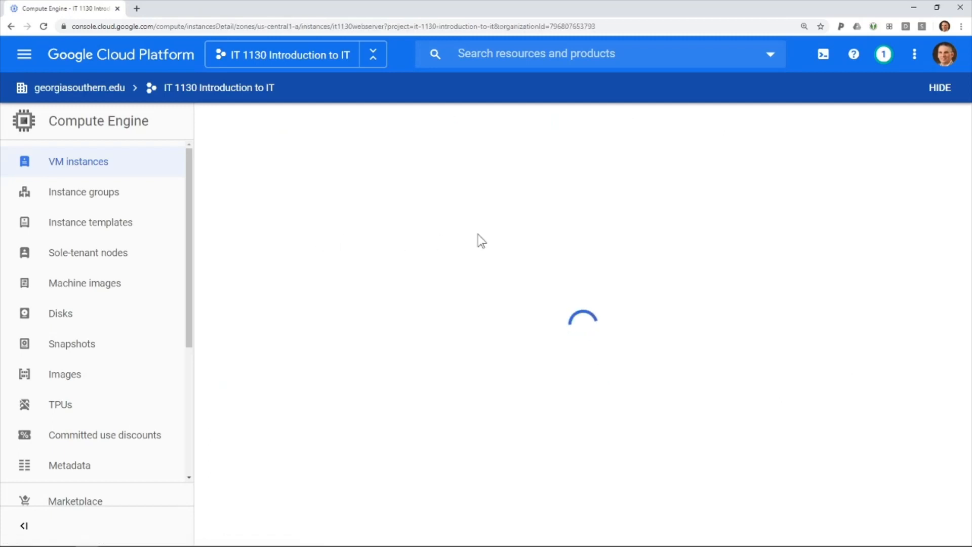
pyautogui.scroll(-2, 511, 243)
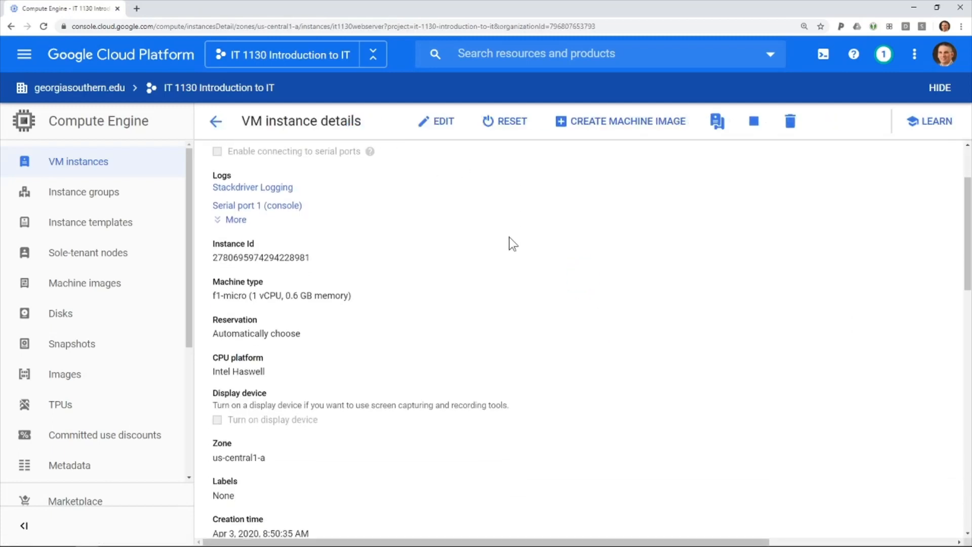
pyautogui.scroll(-5, 513, 243)
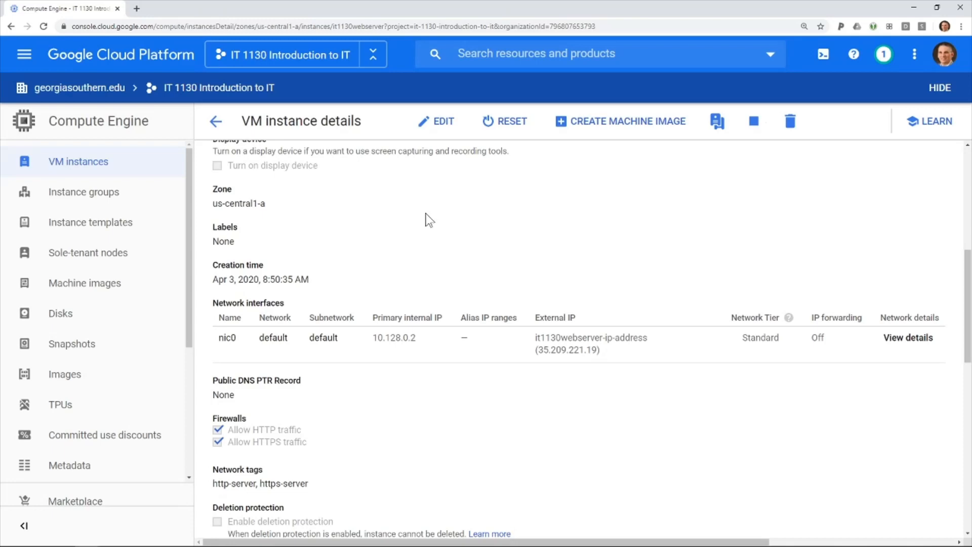
pyautogui.scroll(7, 486, 245)
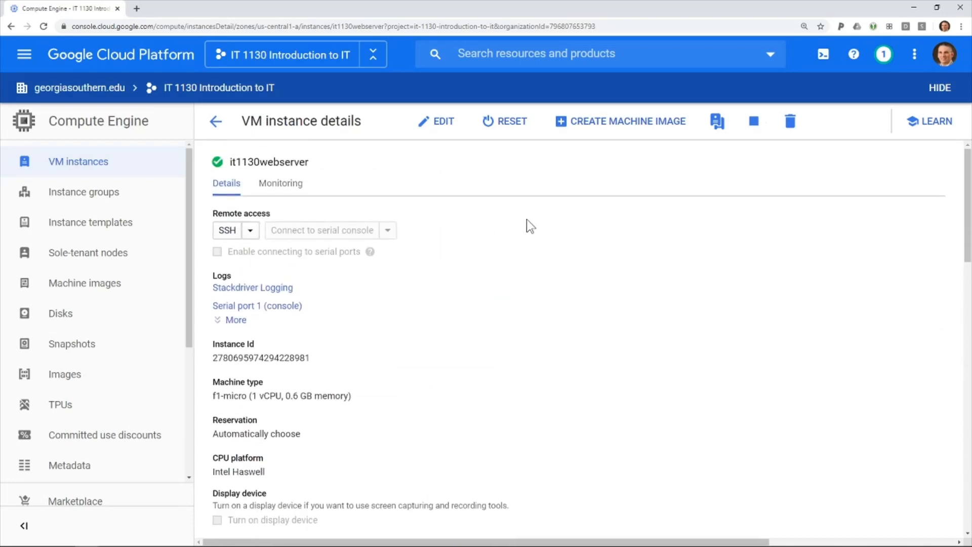
# - Delete the VM instance it1130webserver together with its boot disk, checking the boot disk and static IP notes before confirming
pyautogui.click(791, 124)
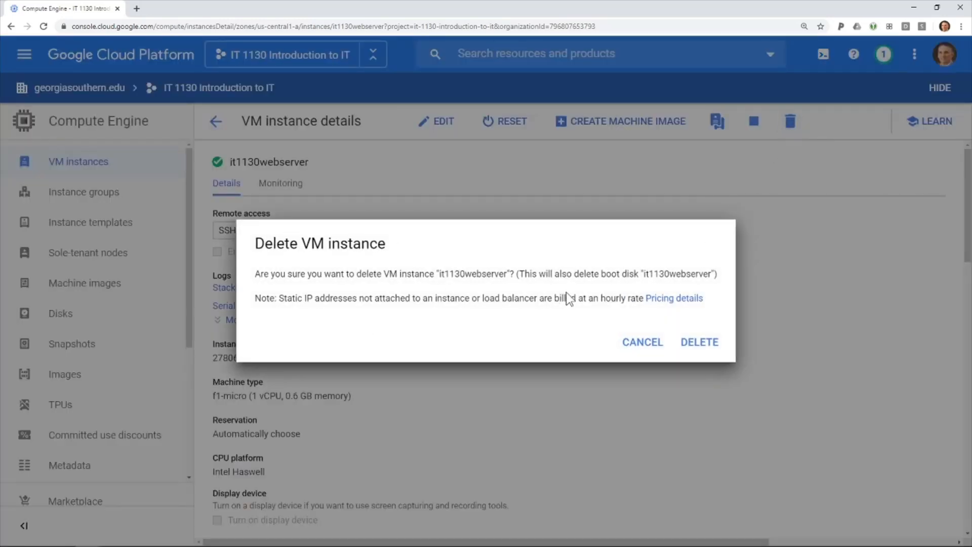
pyautogui.moveTo(604, 274); pyautogui.dragTo(637, 273)
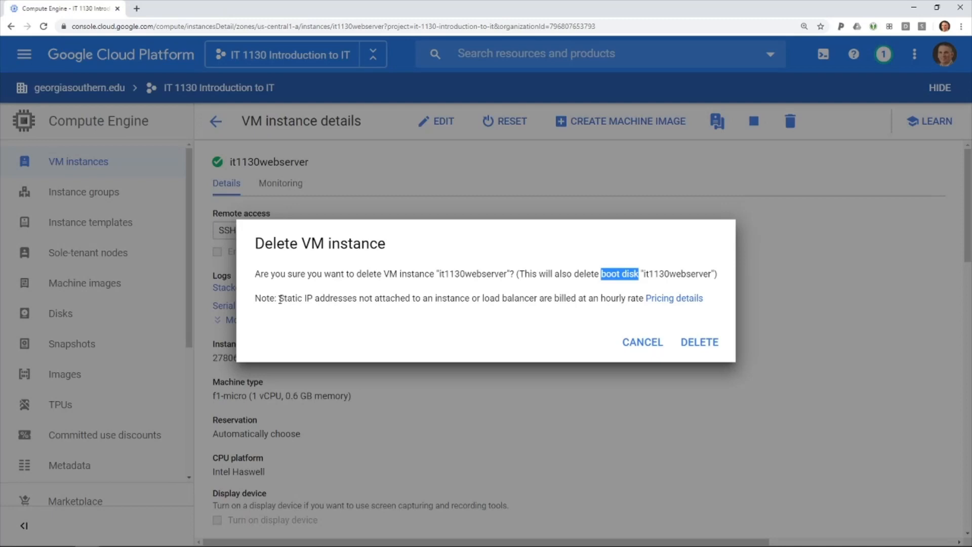
pyautogui.moveTo(279, 298); pyautogui.dragTo(353, 299)
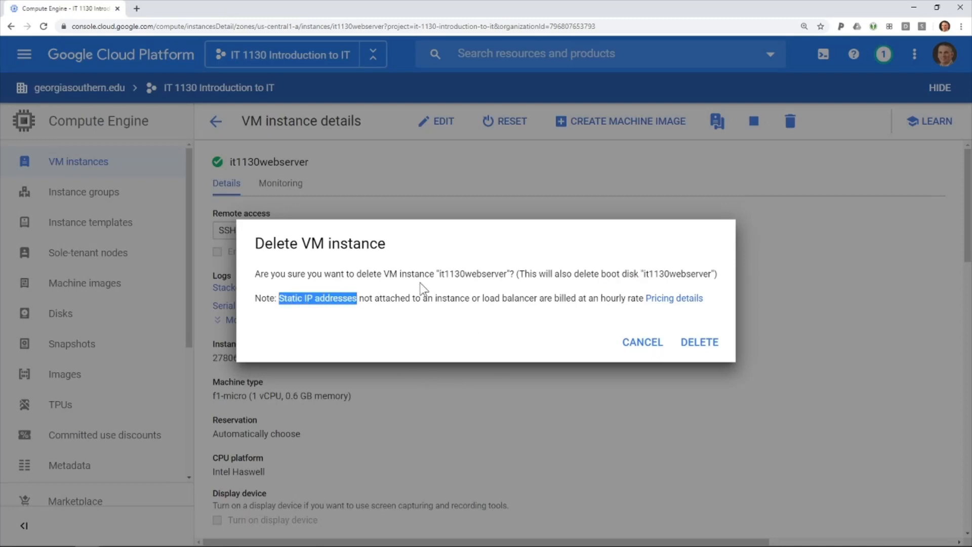
pyautogui.click(700, 343)
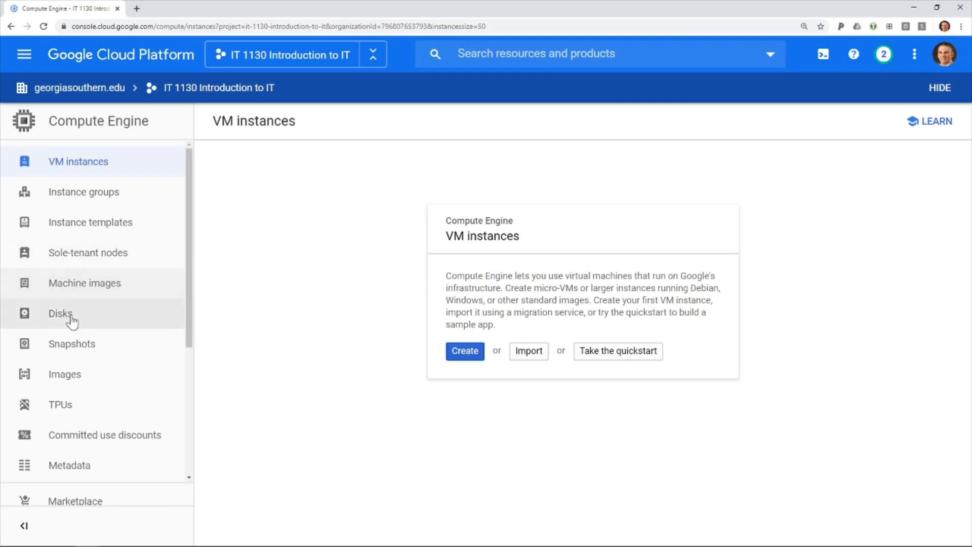
# - Delete the Compute Engine snapshot it1130-before-wordpress
pyautogui.click(68, 350)
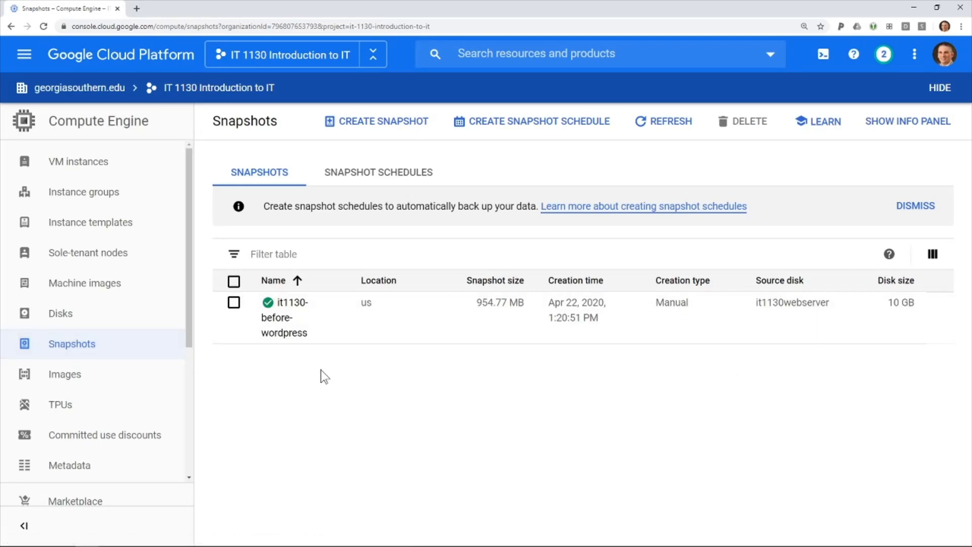
pyautogui.click(233, 282)
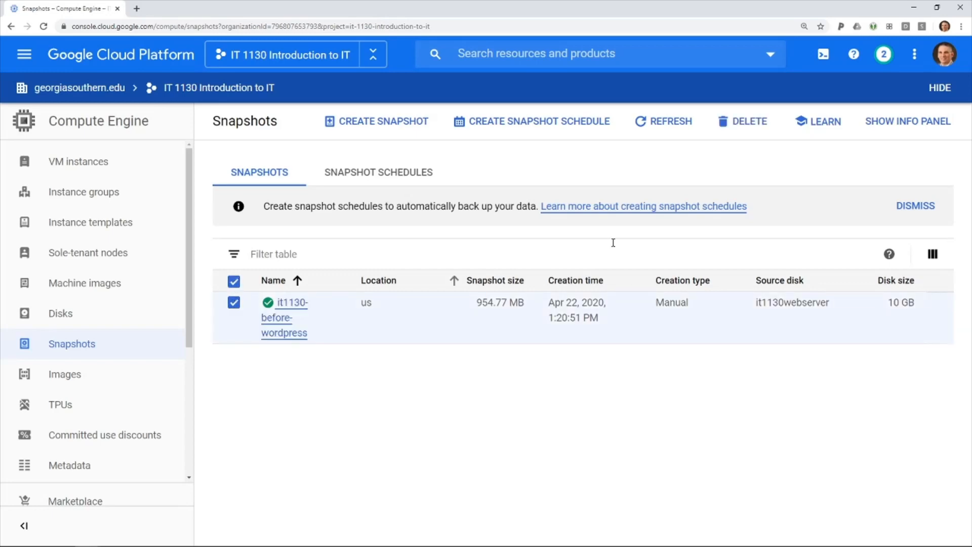
pyautogui.click(749, 121)
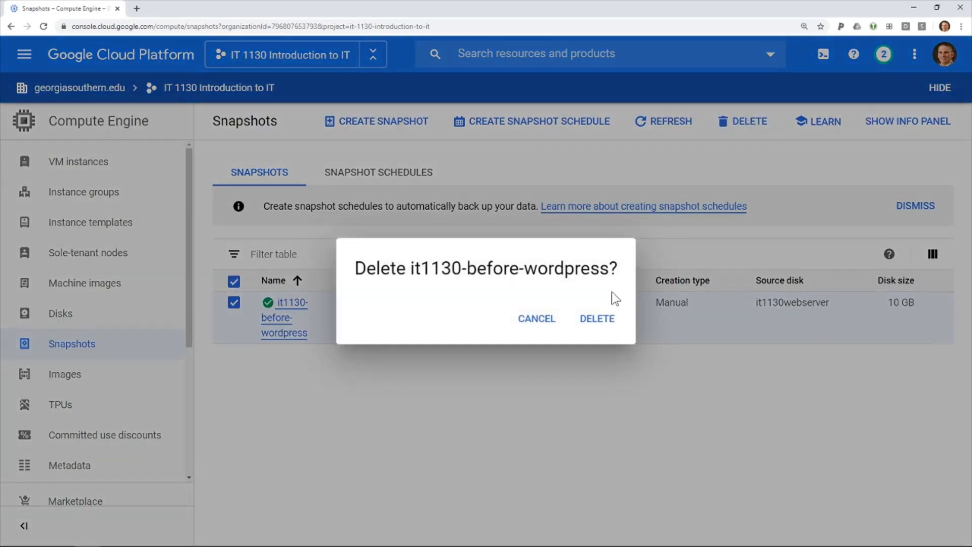
pyautogui.click(599, 319)
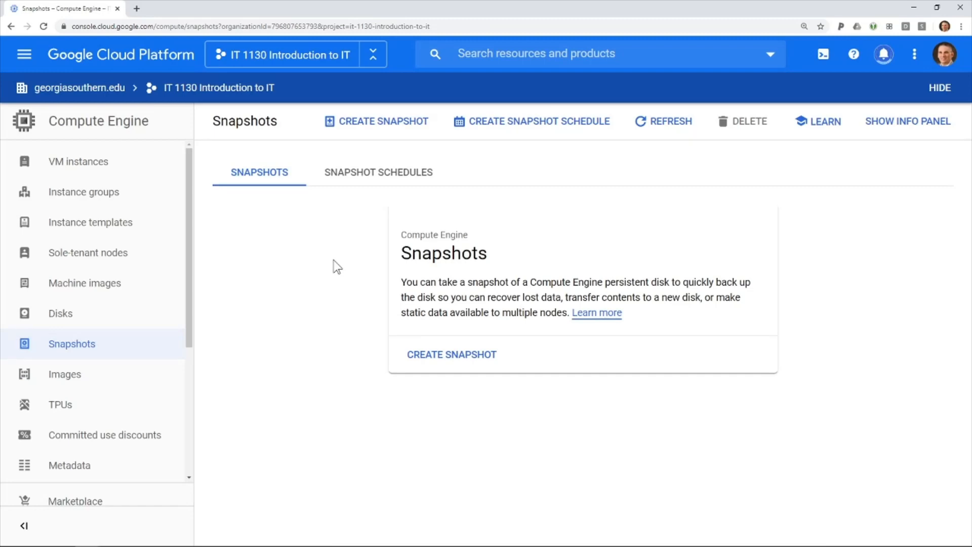
# - Release the static external IP address it1130webserver-ip-address from the VPC network
pyautogui.click(24, 57)
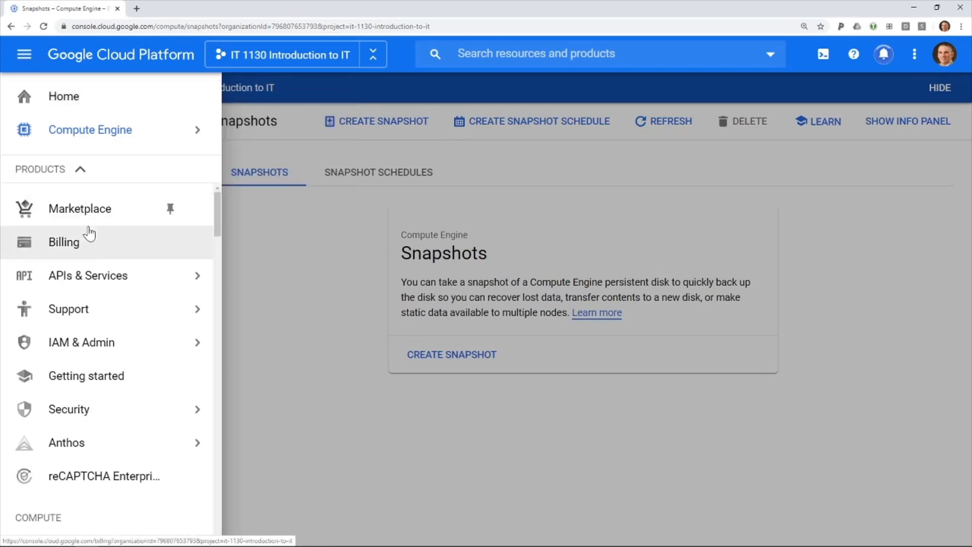
pyautogui.scroll(-1, 110, 286)
pyautogui.scroll(-8, 110, 286)
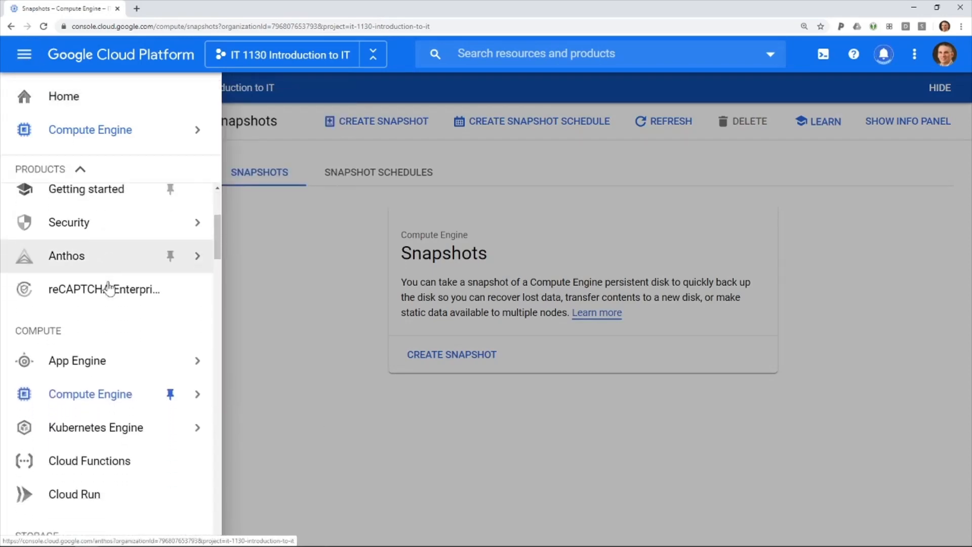
pyautogui.scroll(-6, 110, 289)
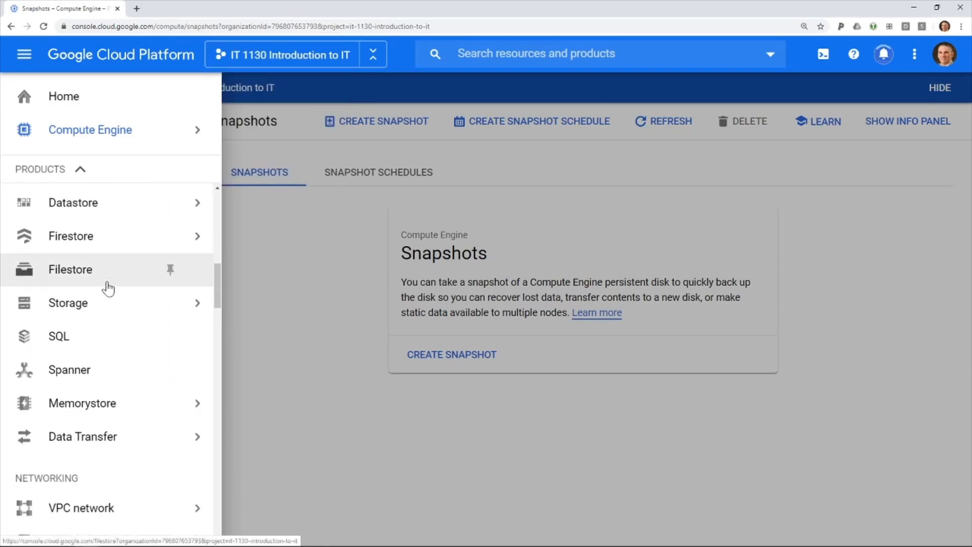
pyautogui.moveTo(51, 337)
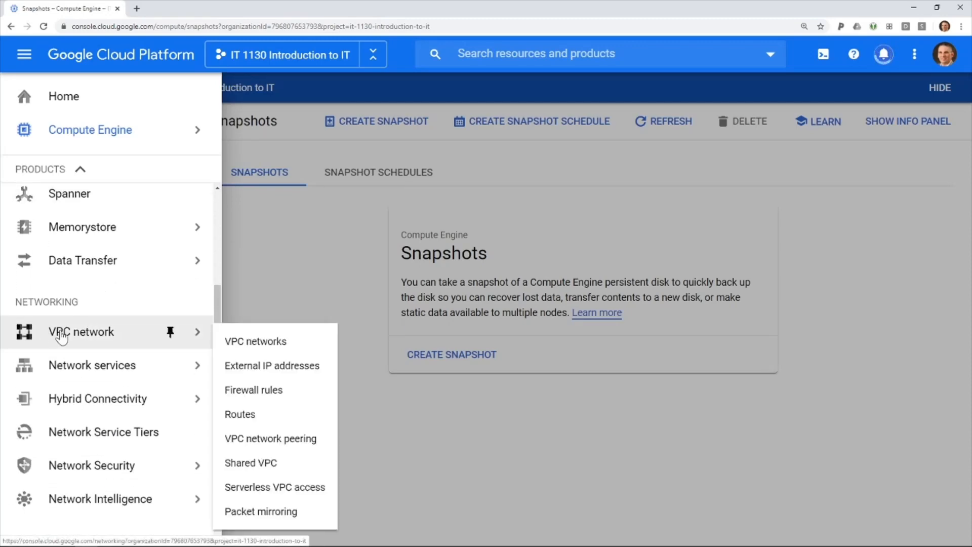
pyautogui.click(292, 372)
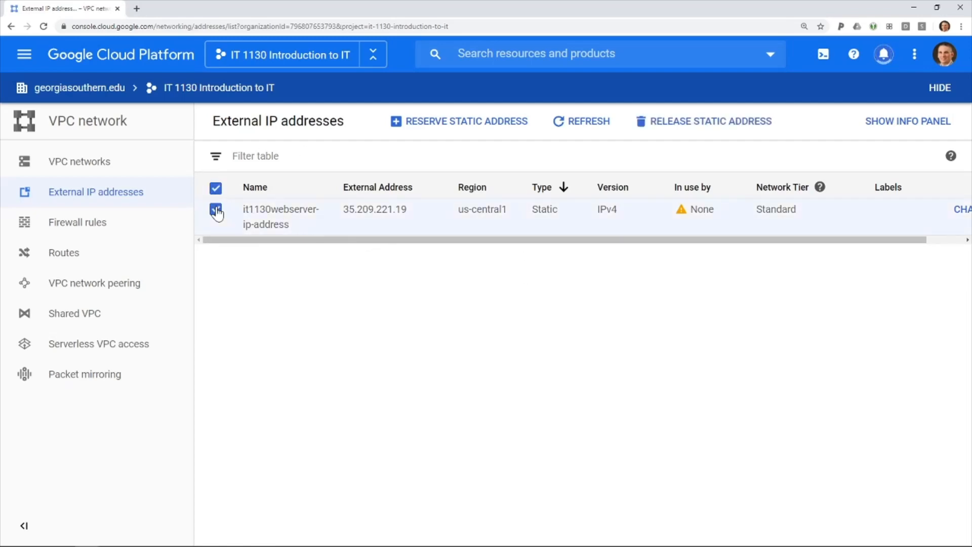
pyautogui.click(685, 127)
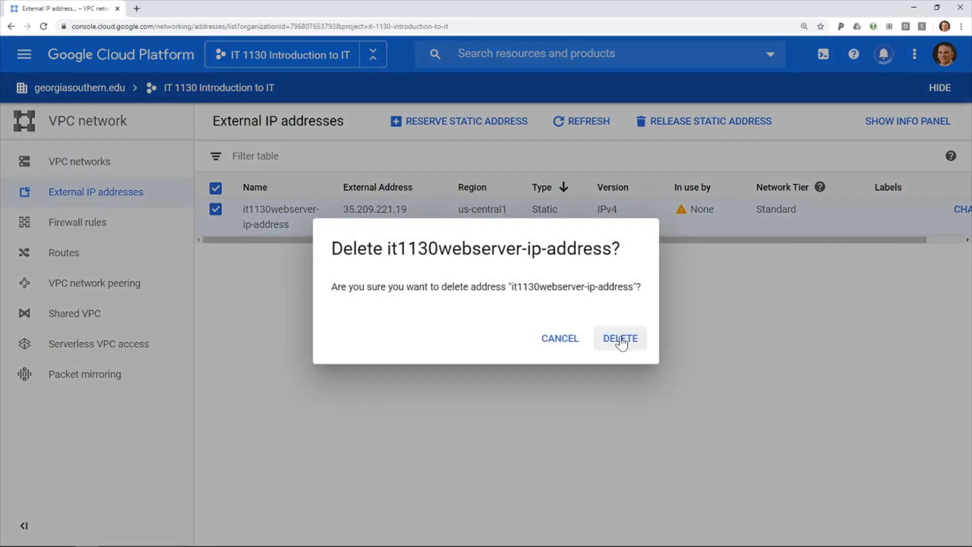
pyautogui.click(620, 339)
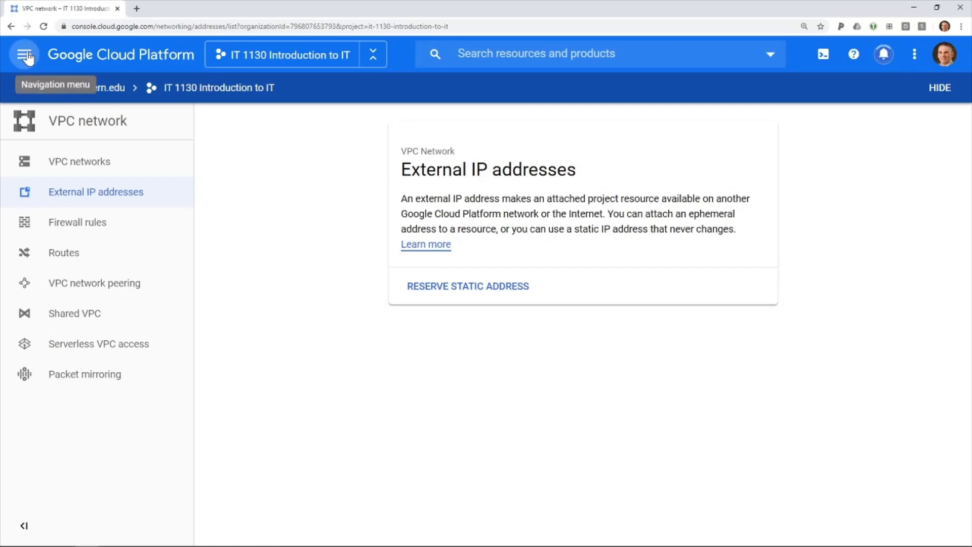
# - Shut down the project IT 1130 Introduction to IT from its project settings, confirming with the project ID it-1130-introduction-to-it
pyautogui.click(24, 54)
pyautogui.click(64, 99)
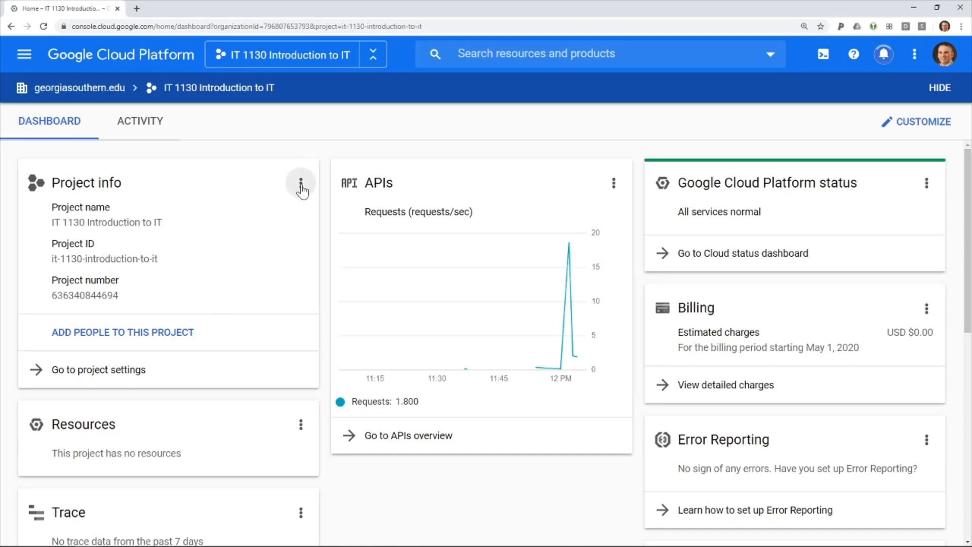
pyautogui.click(84, 375)
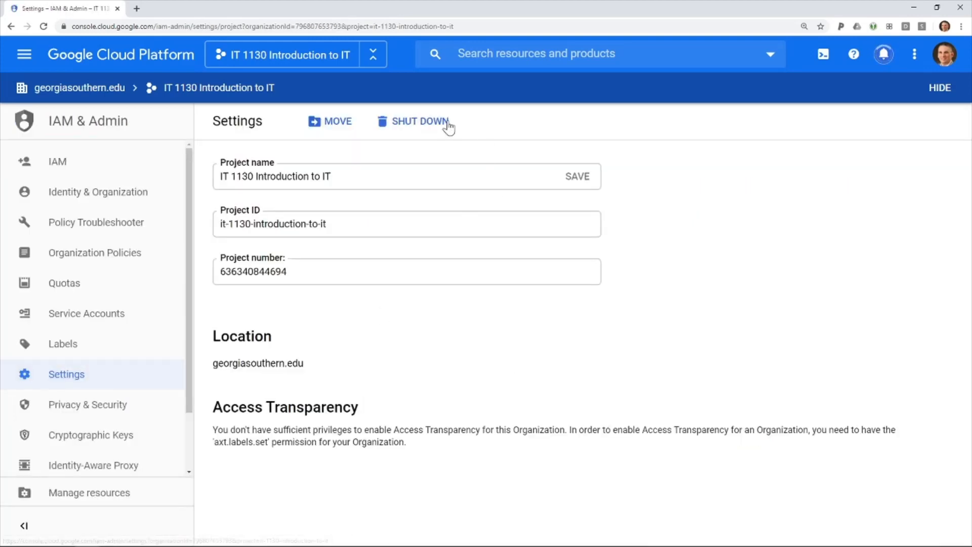
pyautogui.click(422, 126)
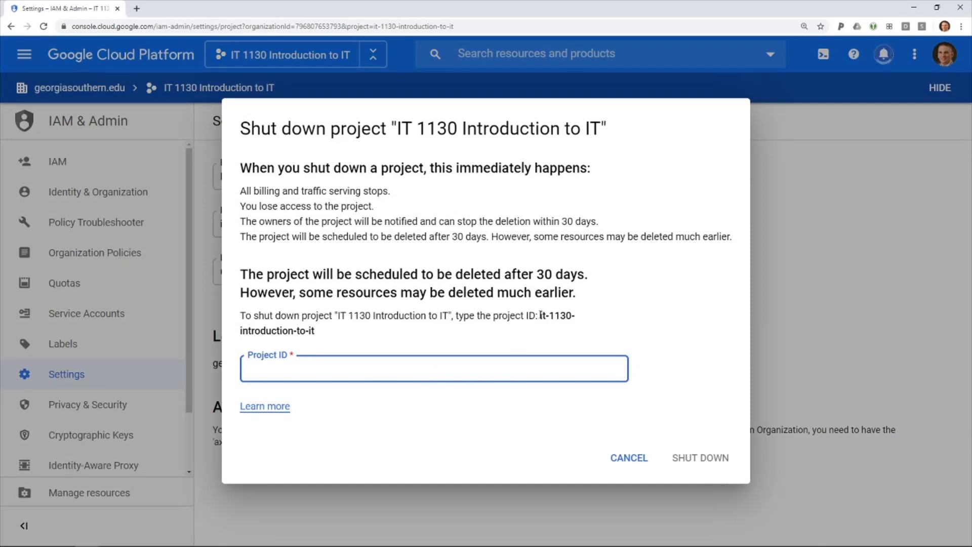
pyautogui.moveTo(540, 315); pyautogui.dragTo(319, 328)
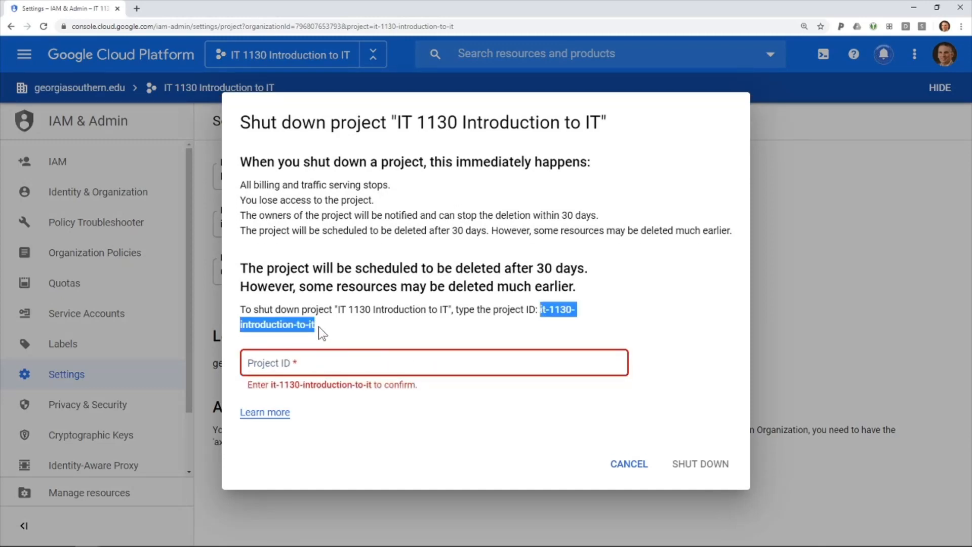
pyautogui.hotkey('ctrl', 'c')
pyautogui.click(332, 363)
pyautogui.hotkey('ctrl', 'v')
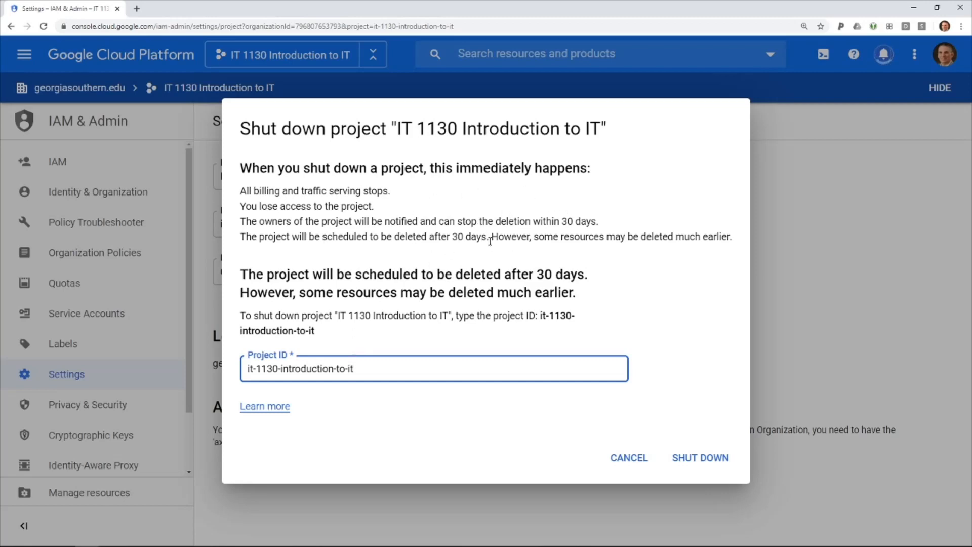
pyautogui.click(705, 461)
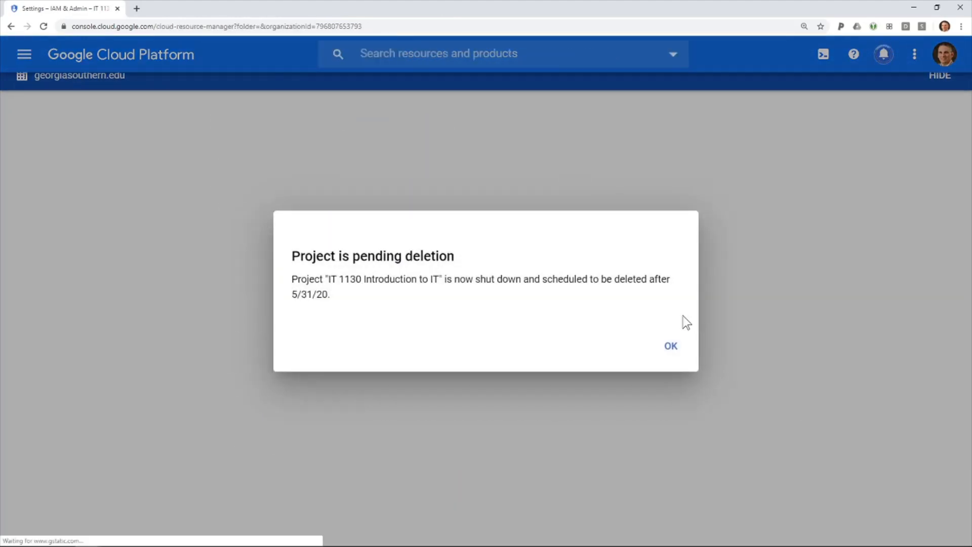
pyautogui.click(671, 348)
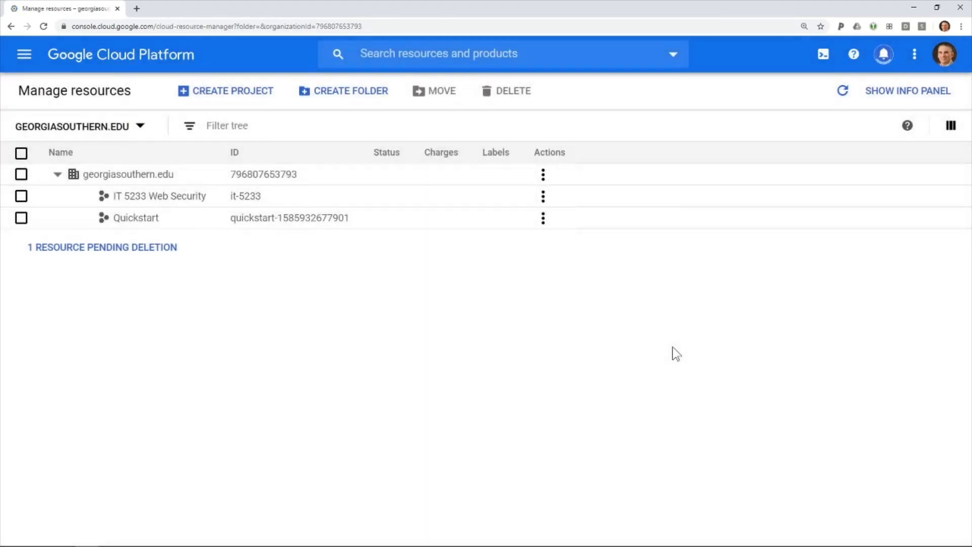